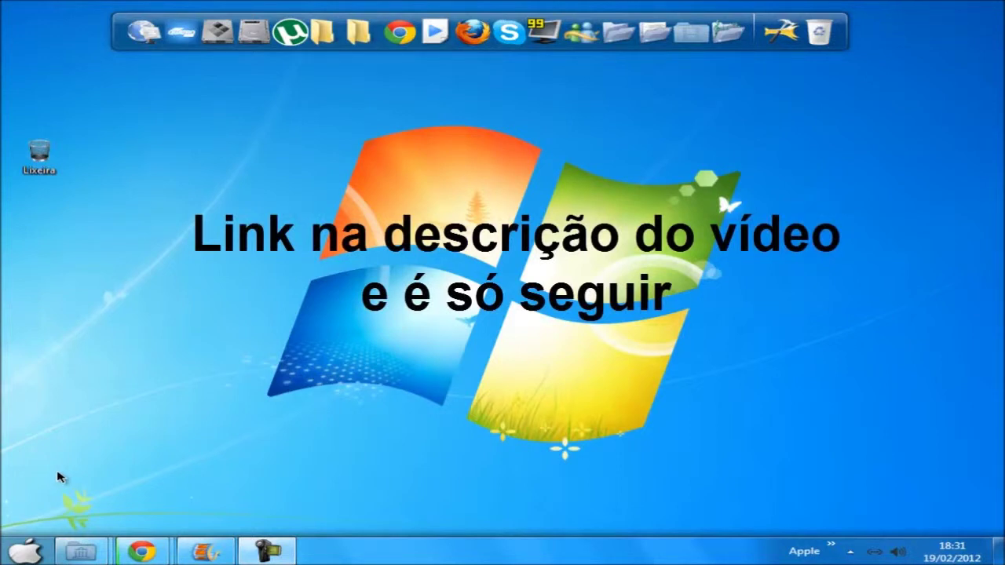
# Step: Open the copied download link in Chrome, skip the ad page and download SpeedConnect.Internet.Accelerator.v8.0.Cracked-AHCU.rar
pyautogui.click(406, 49)
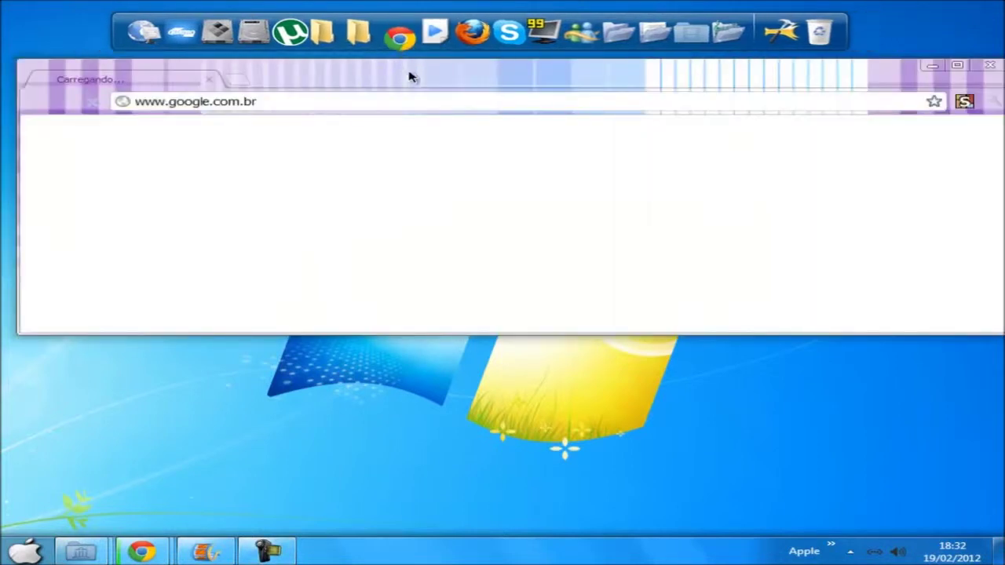
pyautogui.click(948, 68)
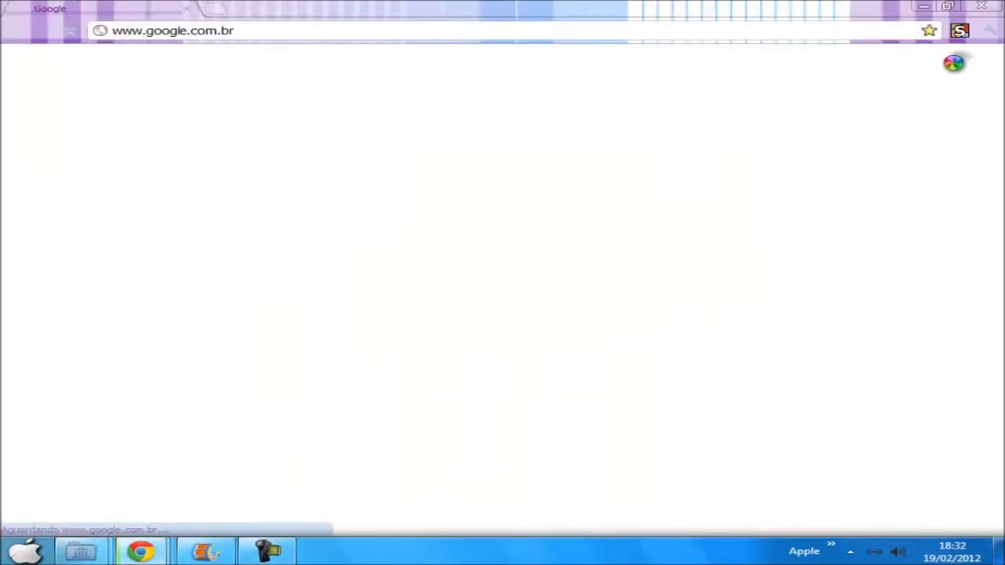
pyautogui.rightClick(172, 32)
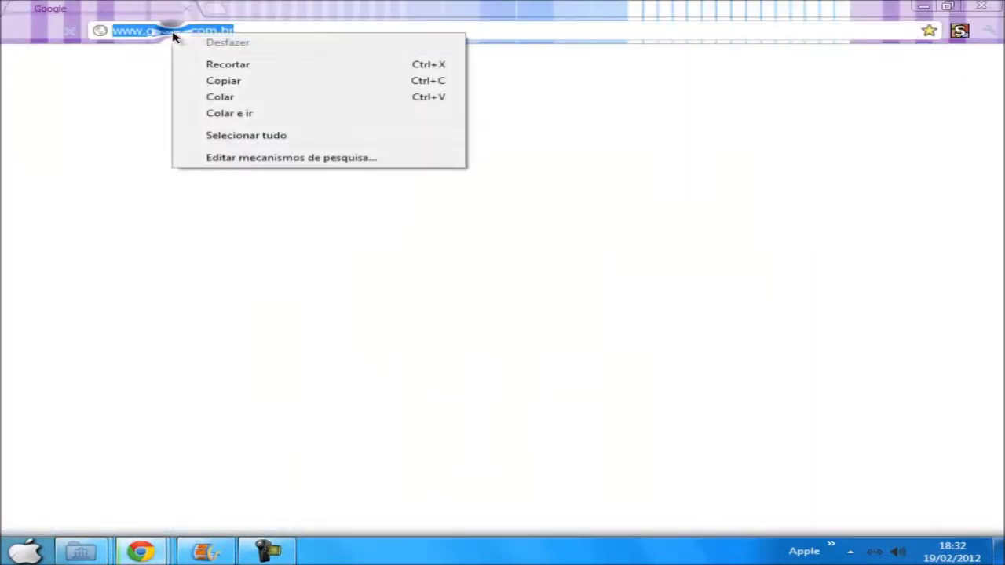
pyautogui.click(267, 120)
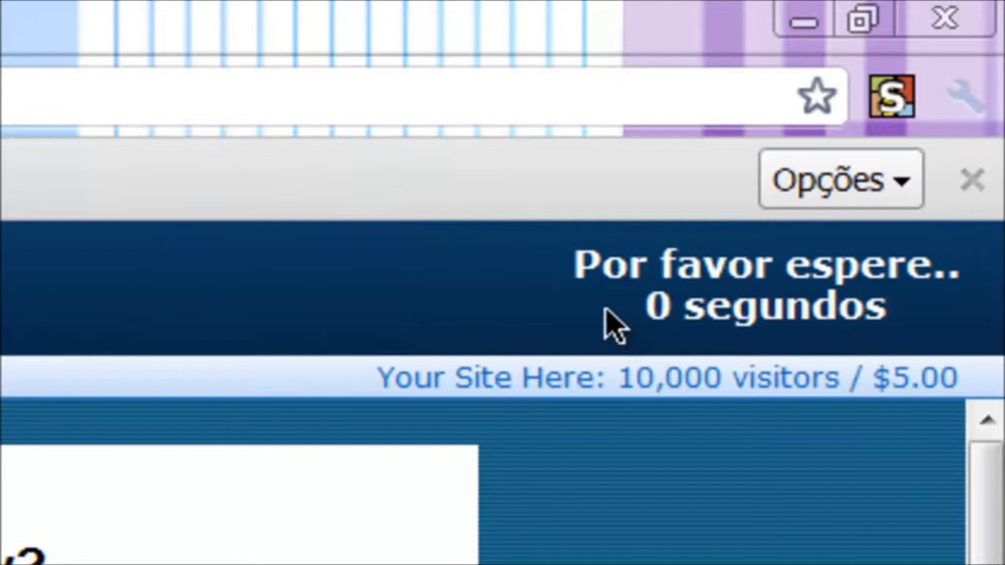
pyautogui.click(529, 282)
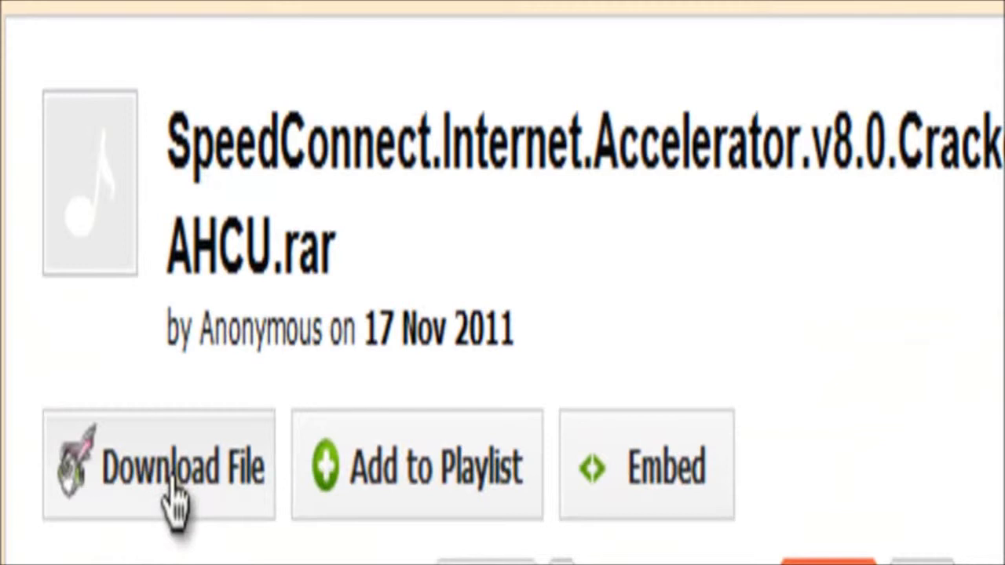
pyautogui.click(172, 493)
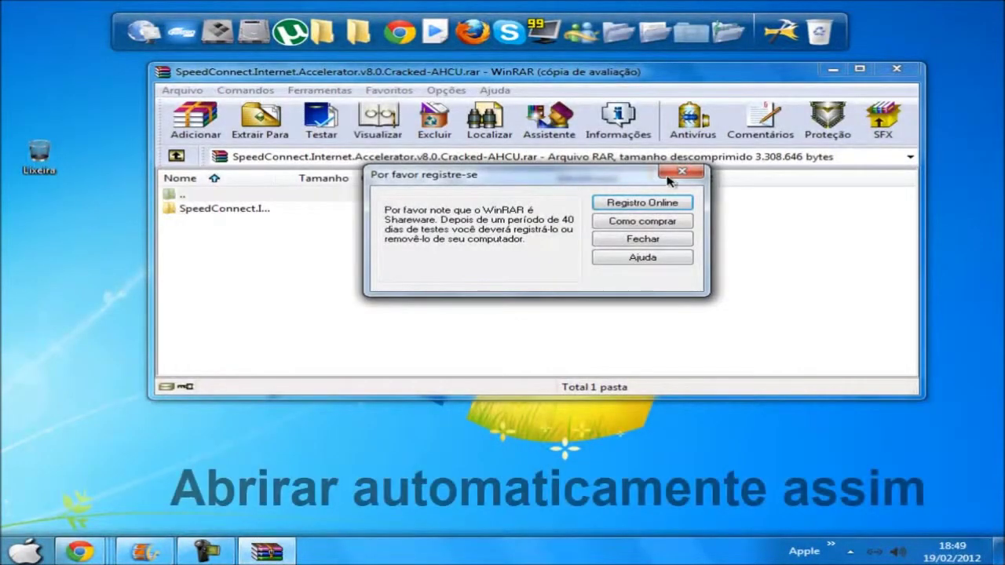
# Step: Dismiss the WinRAR registration reminder and run SpeedConnect80Setup.exe from the folder inside the archive
pyautogui.click(680, 172)
pyautogui.moveTo(585, 73); pyautogui.dragTo(543, 116)
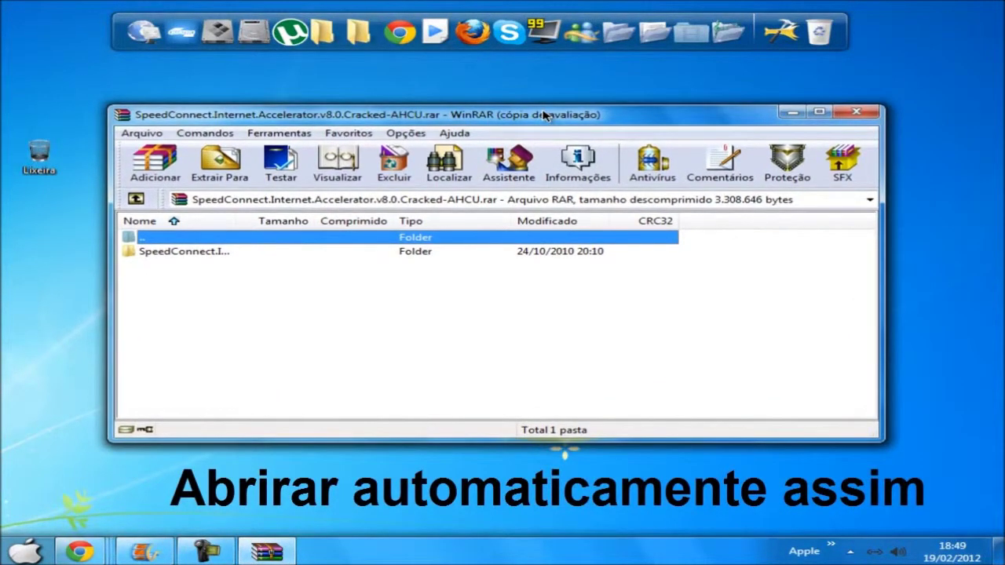
pyautogui.doubleClick(204, 256)
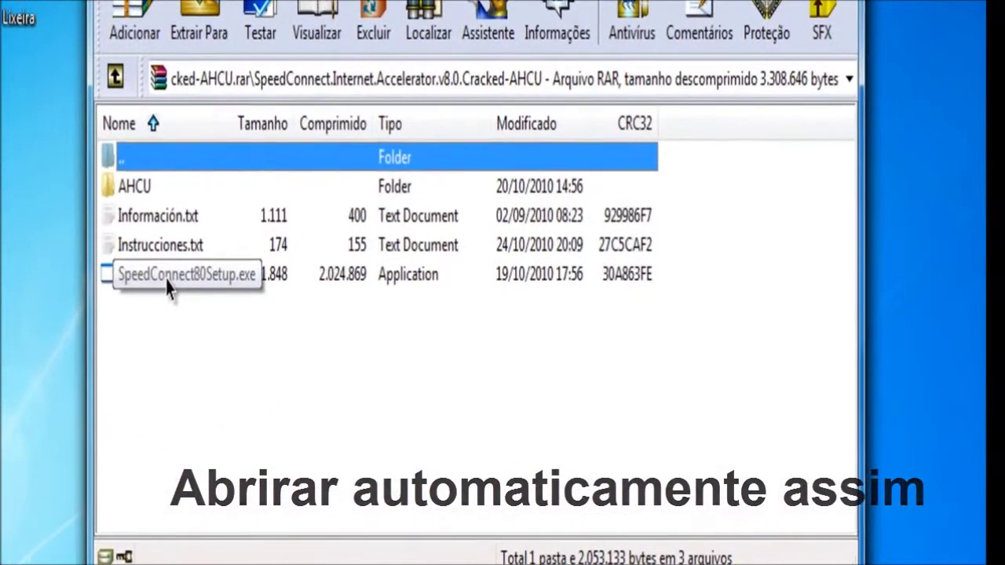
pyautogui.doubleClick(167, 276)
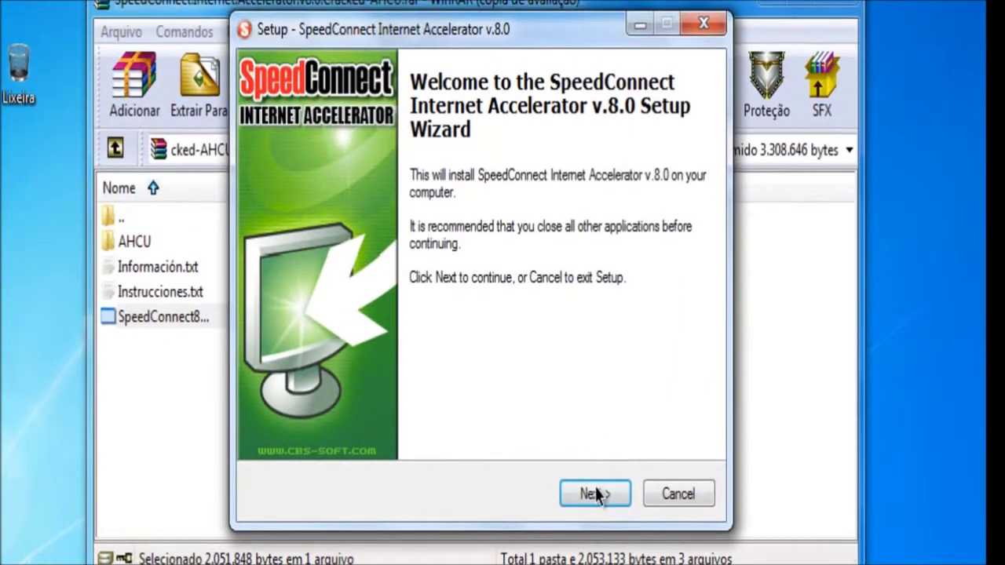
# Step: Install SpeedConnect Internet Accelerator v.8.0, accepting the license agreement, using the existing default folder and creating a desktop icon
pyautogui.click(595, 493)
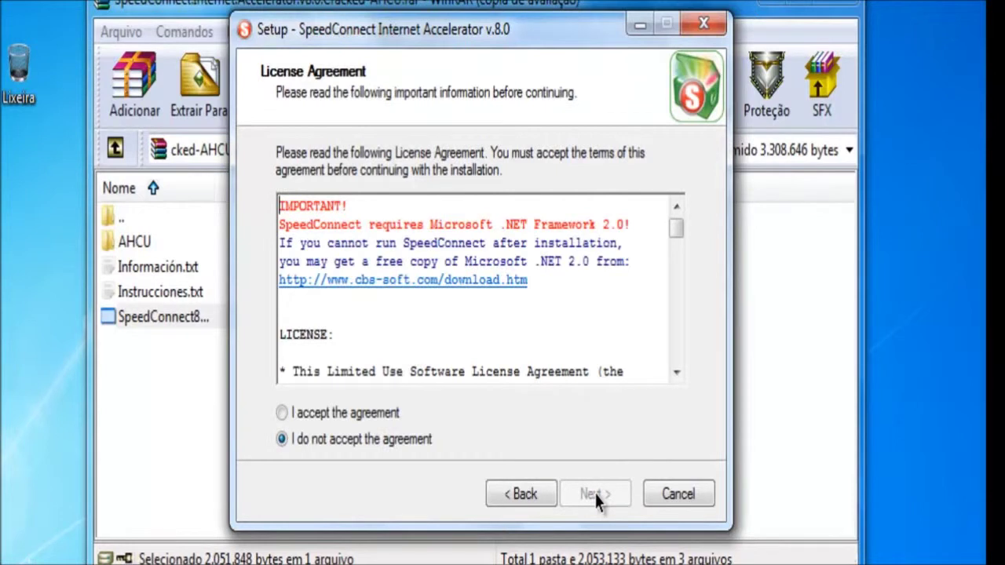
pyautogui.click(383, 416)
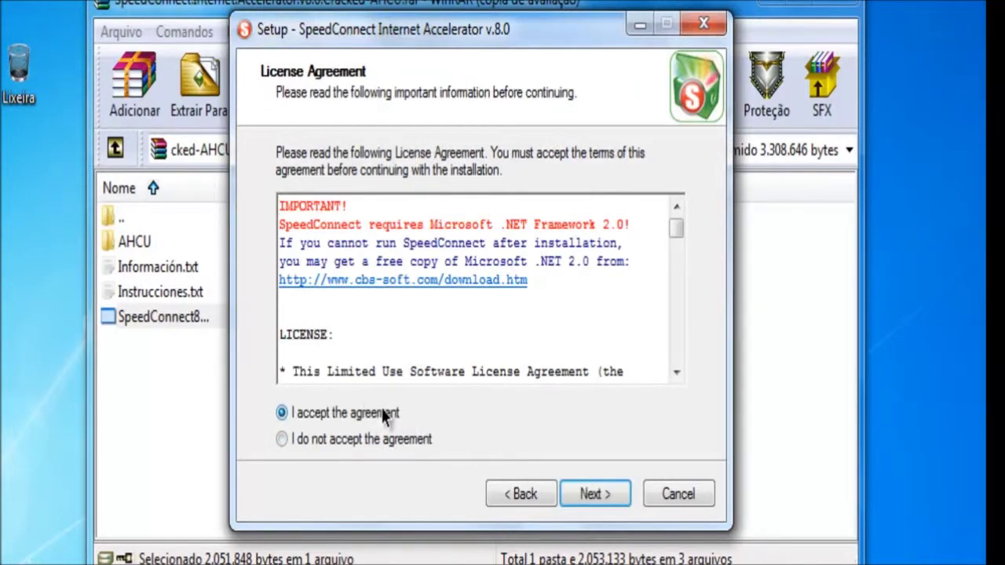
pyautogui.click(587, 498)
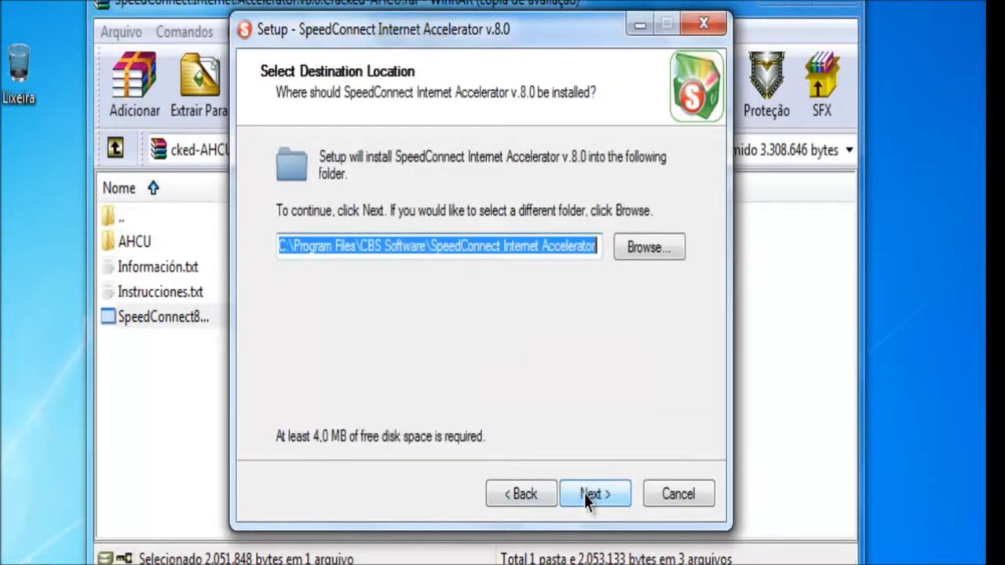
pyautogui.click(588, 498)
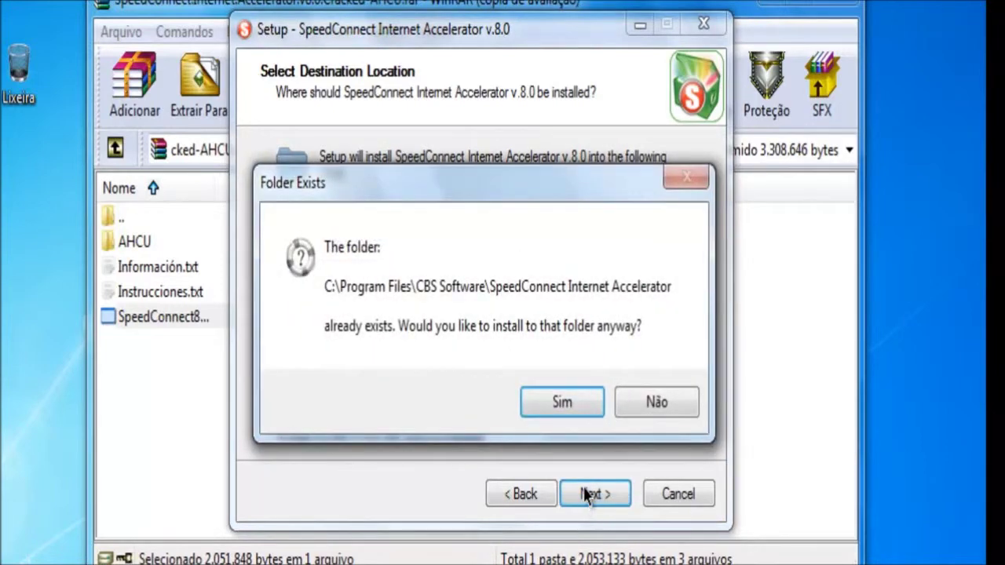
pyautogui.click(573, 412)
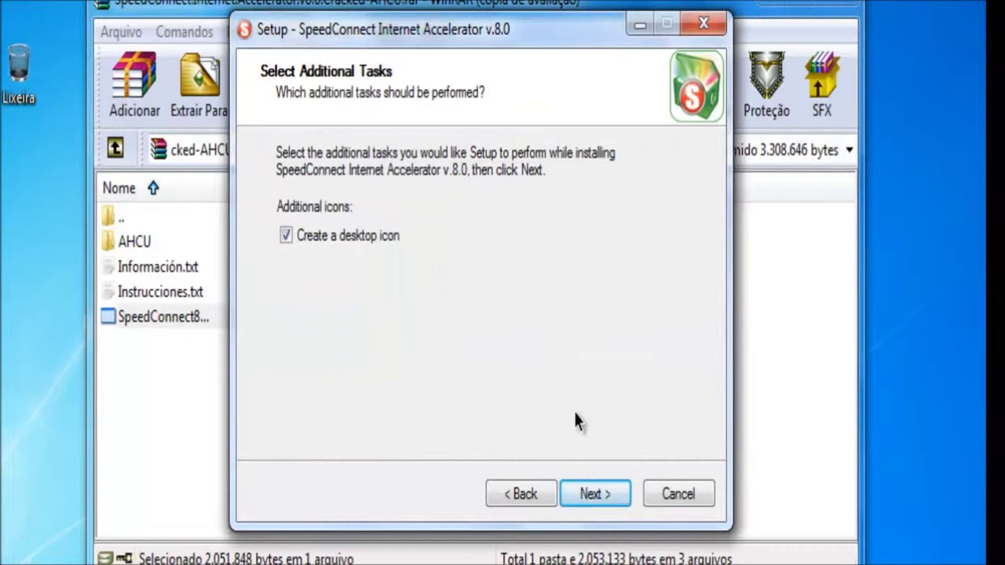
pyautogui.click(590, 489)
pyautogui.click(587, 488)
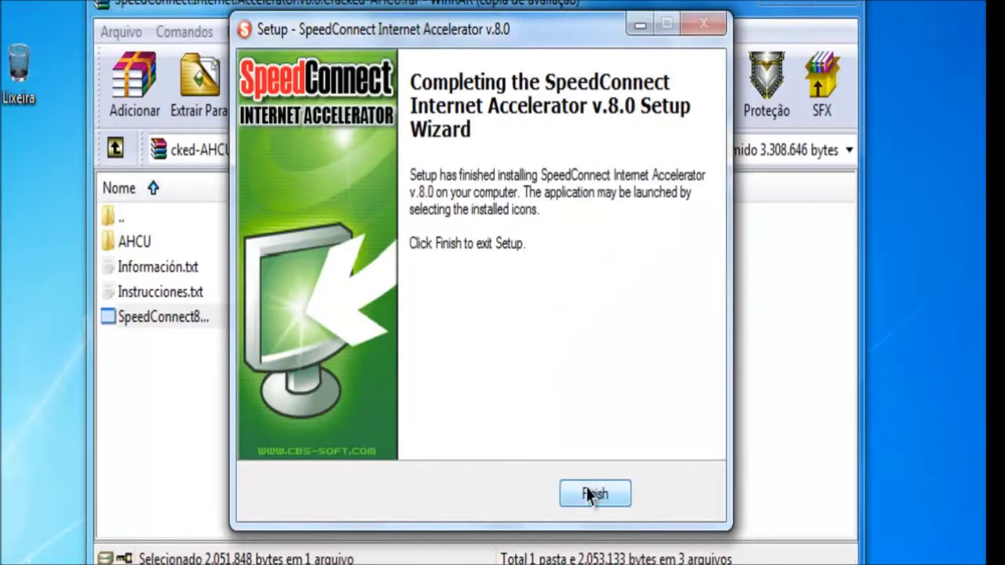
pyautogui.click(589, 493)
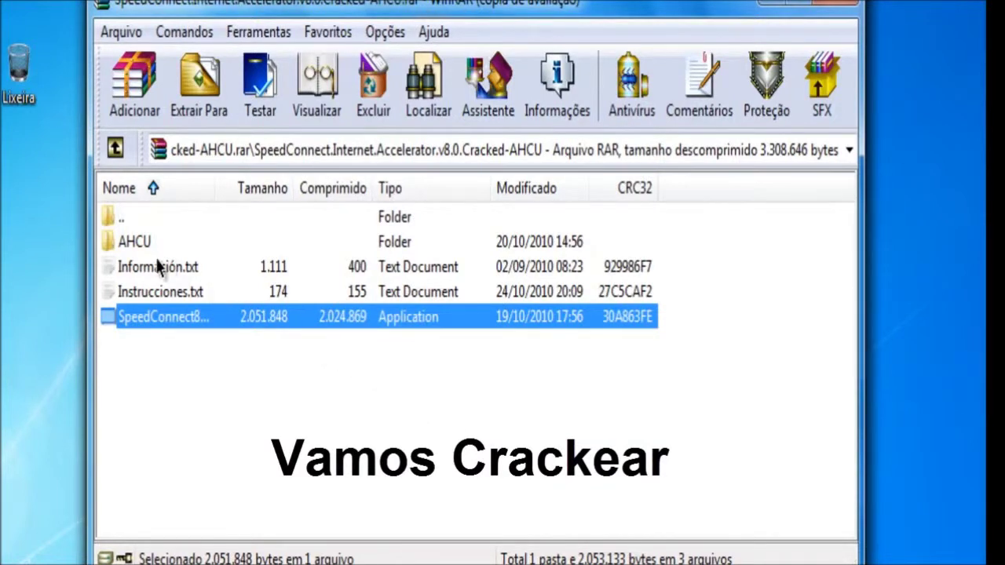
# Step: Open the AHCU folder in the archive, and open the file location of the SpeedConnect desktop shortcut
pyautogui.doubleClick(135, 241)
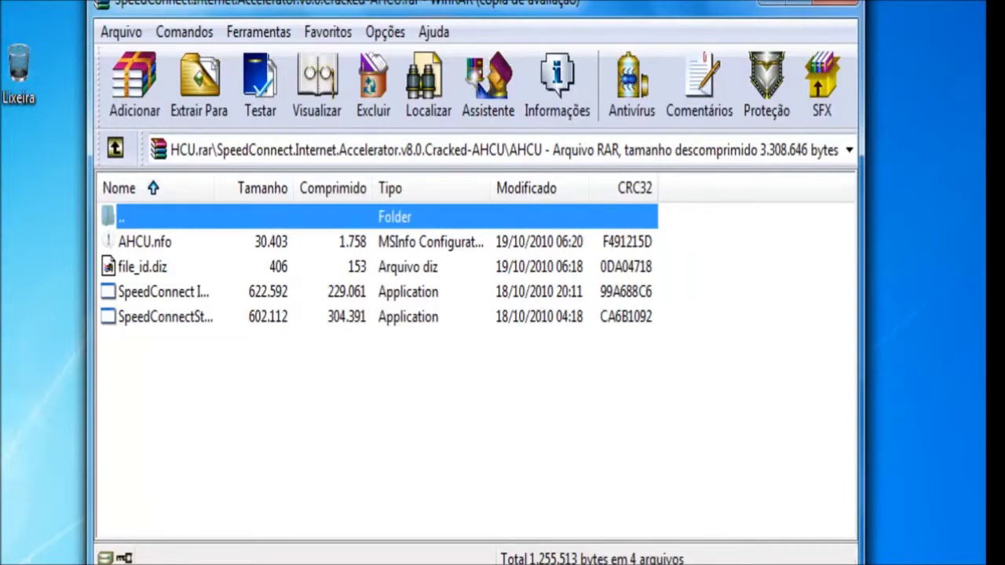
pyautogui.click(253, 549)
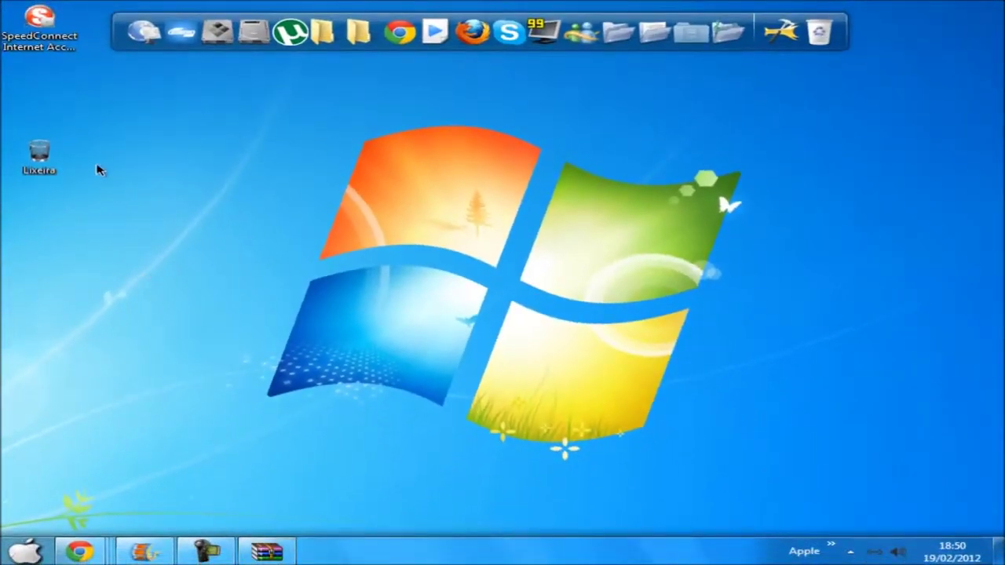
pyautogui.doubleClick(42, 41)
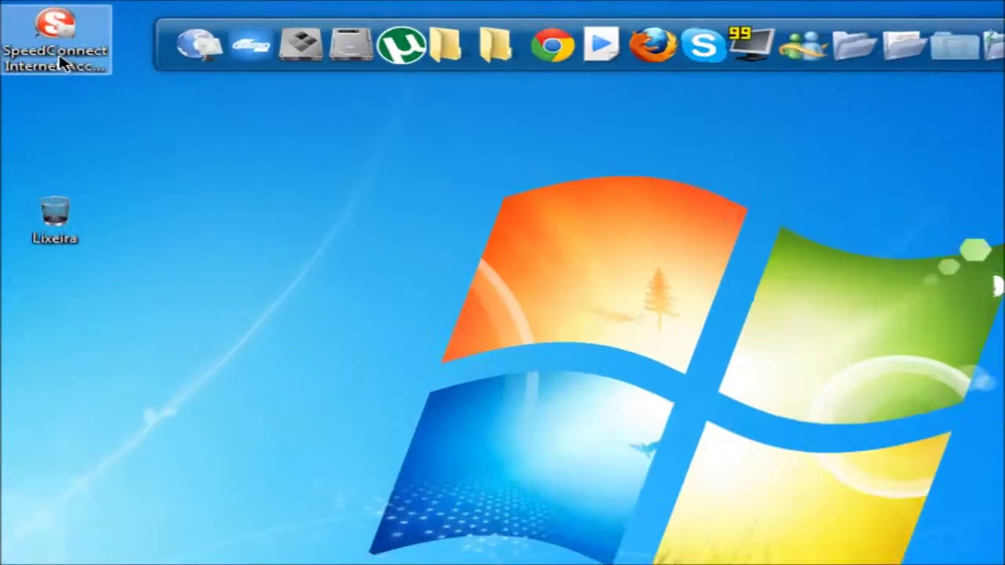
pyautogui.rightClick(42, 42)
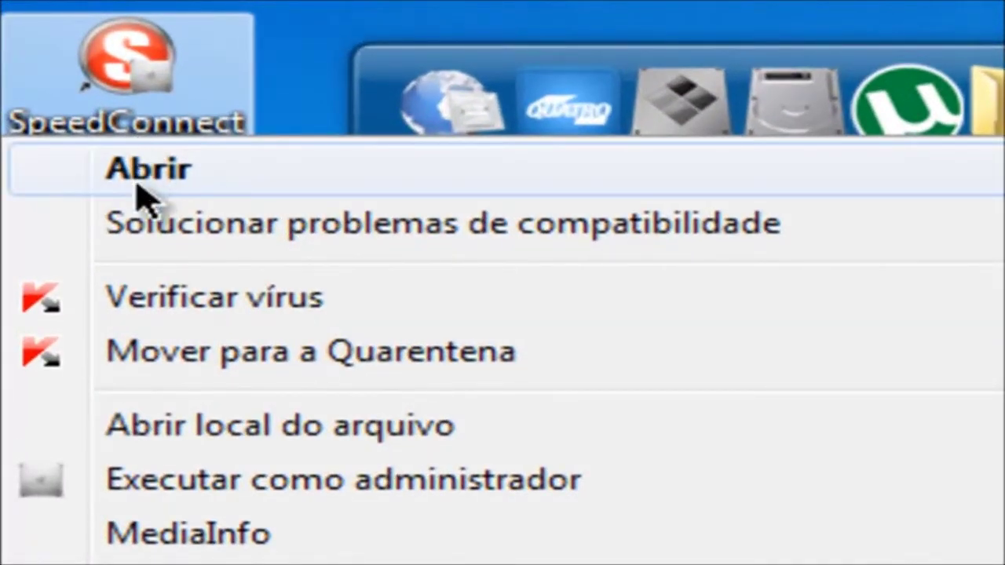
pyautogui.click(157, 425)
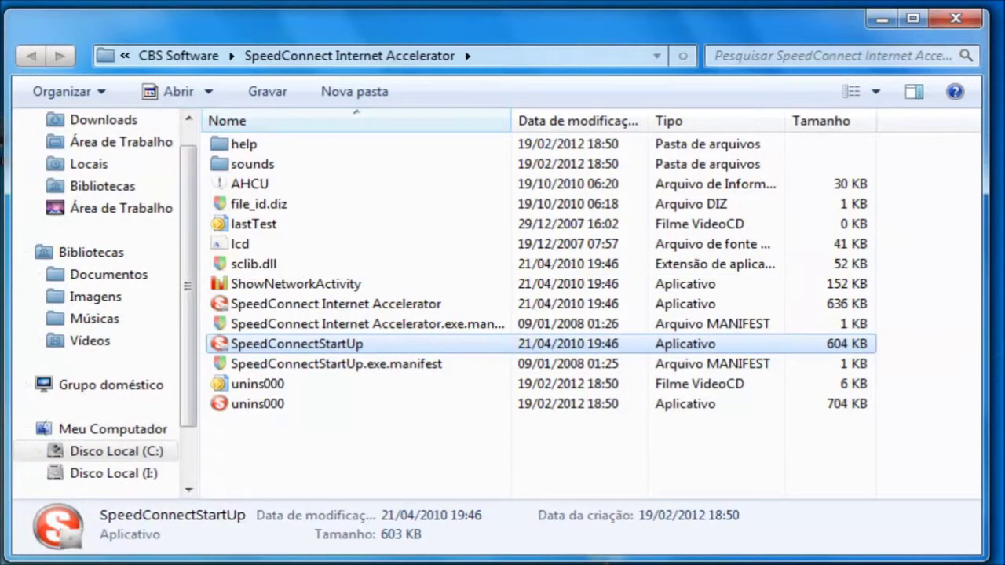
# Step: Move all four files from the archive's AHCU folder into the SpeedConnect installation folder, replacing every conflicting file with administrator permission
pyautogui.hotkey('alt', 'Tab')
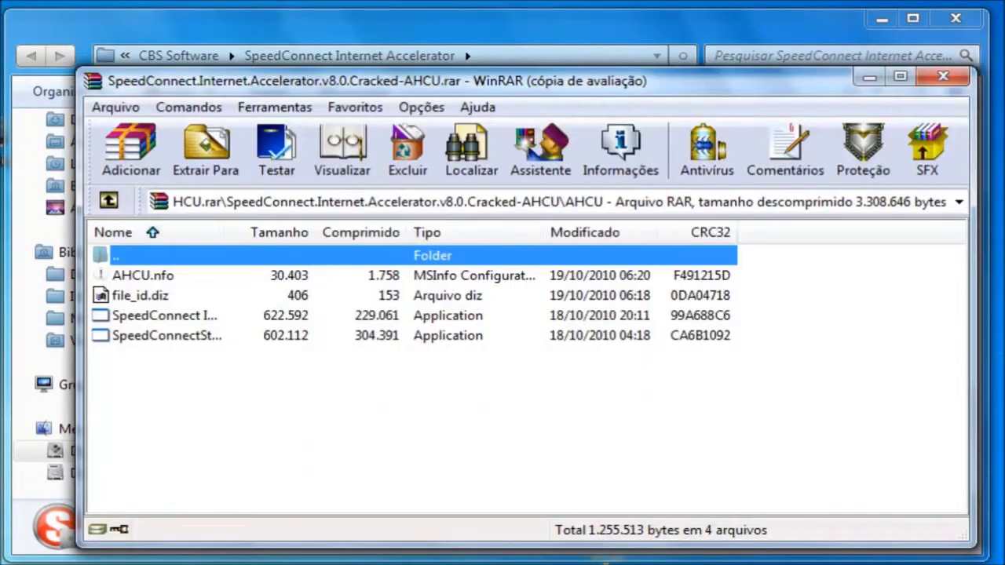
pyautogui.moveTo(211, 424); pyautogui.dragTo(135, 281)
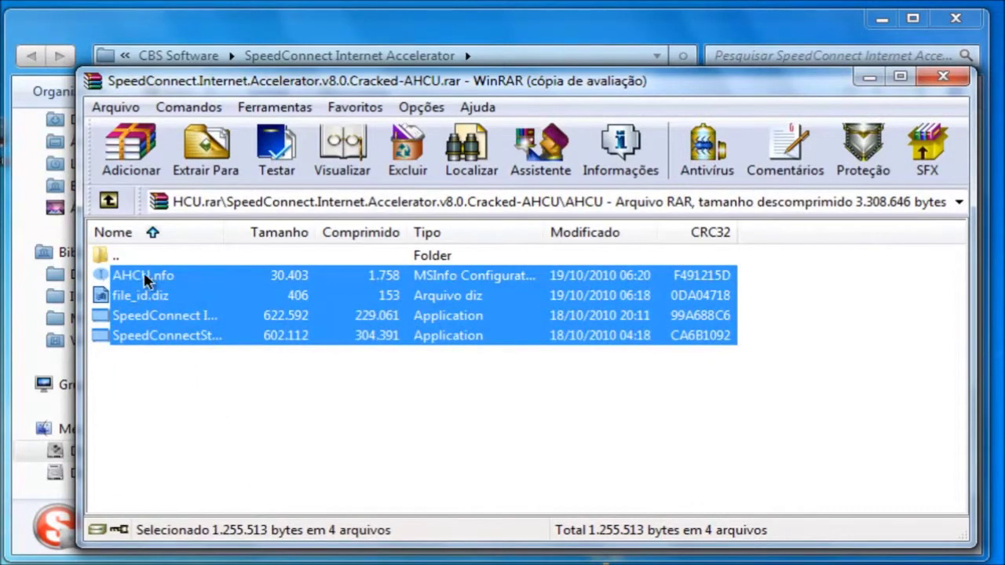
pyautogui.moveTo(328, 86); pyautogui.dragTo(770, 117)
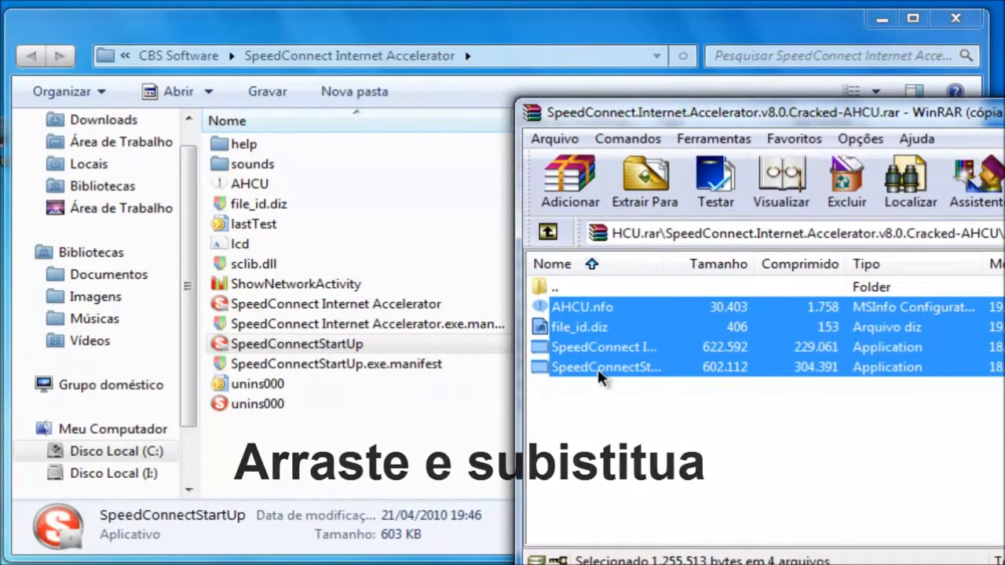
pyautogui.moveTo(595, 371); pyautogui.dragTo(312, 453)
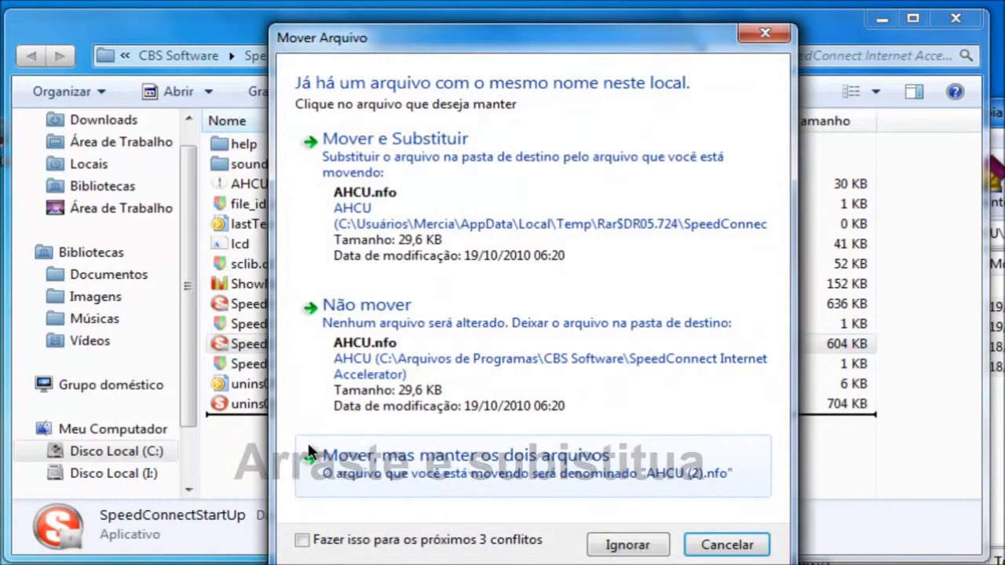
pyautogui.click(325, 540)
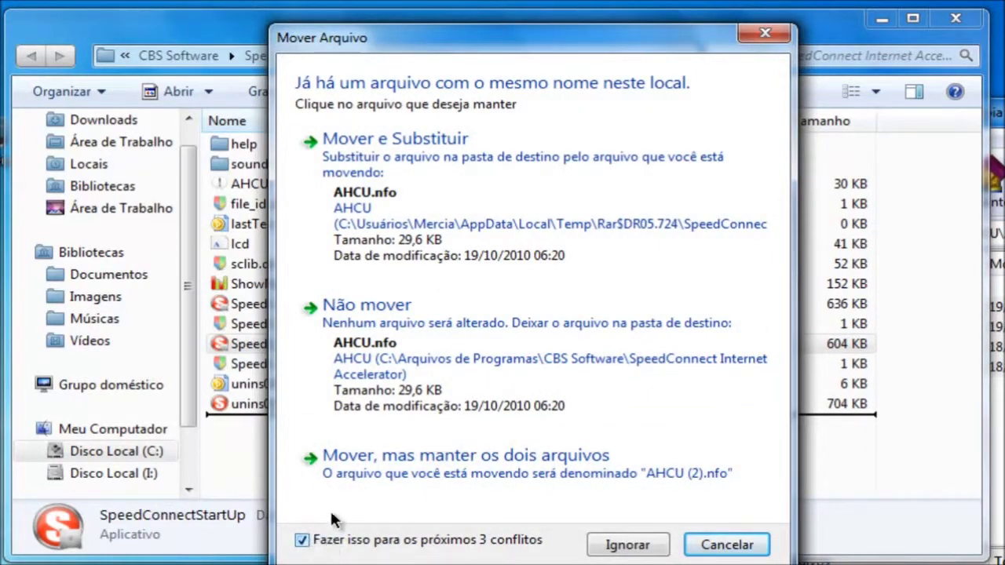
pyautogui.click(346, 190)
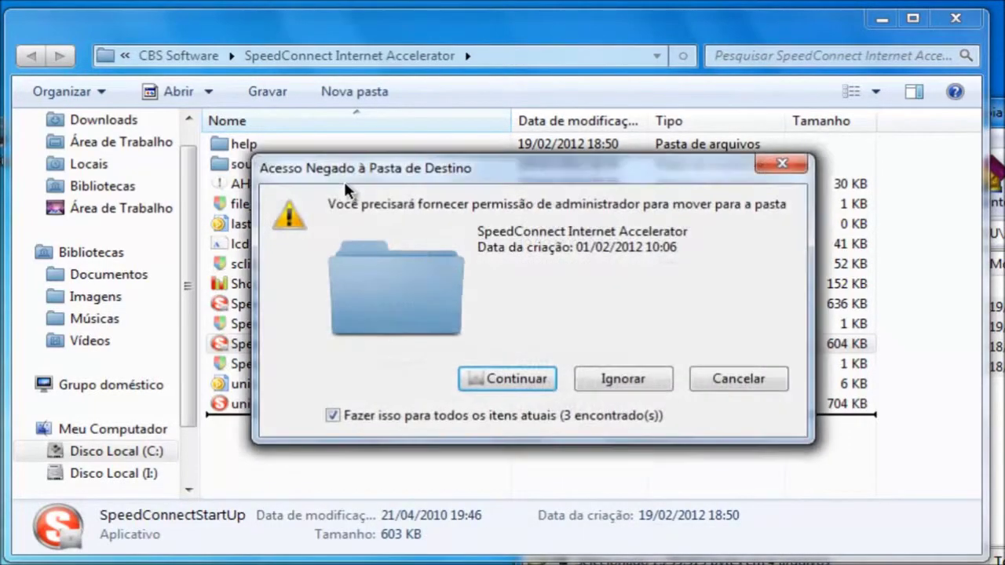
pyautogui.click(485, 382)
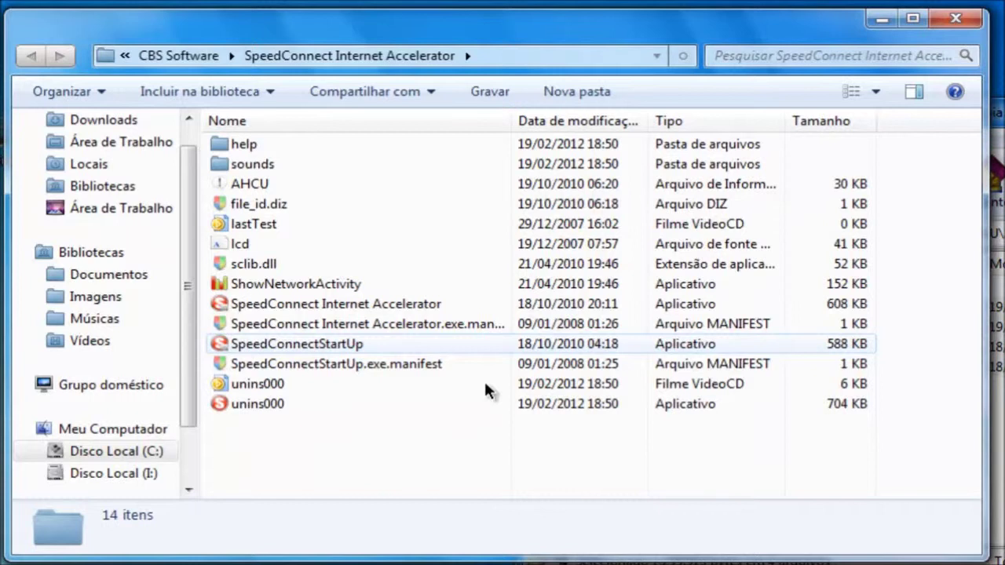
# Step: Close the SpeedConnect installation folder and the WinRAR archive window
pyautogui.click(947, 23)
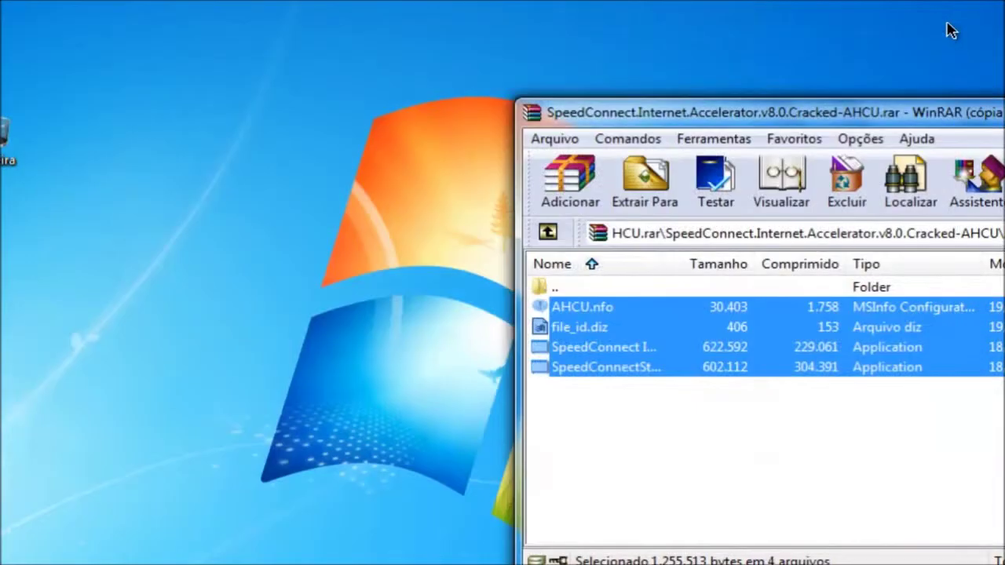
pyautogui.moveTo(884, 116); pyautogui.dragTo(441, 118)
pyautogui.click(960, 104)
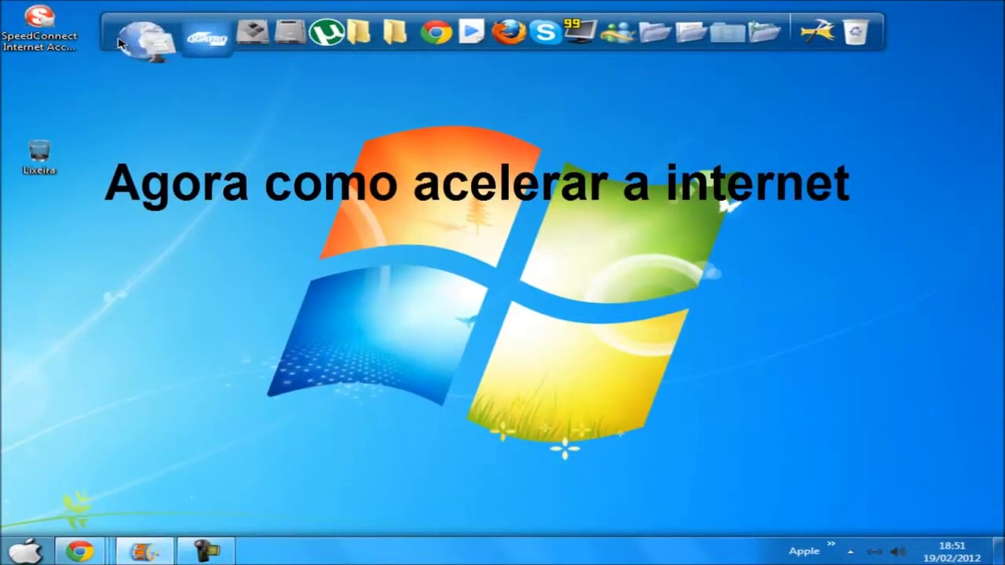
# Step: Place the SpeedConnect shortcut just above the Lixeira icon, launch it and open the SpeedConnect Internet Accelerator main window
pyautogui.moveTo(39, 37); pyautogui.dragTo(41, 104)
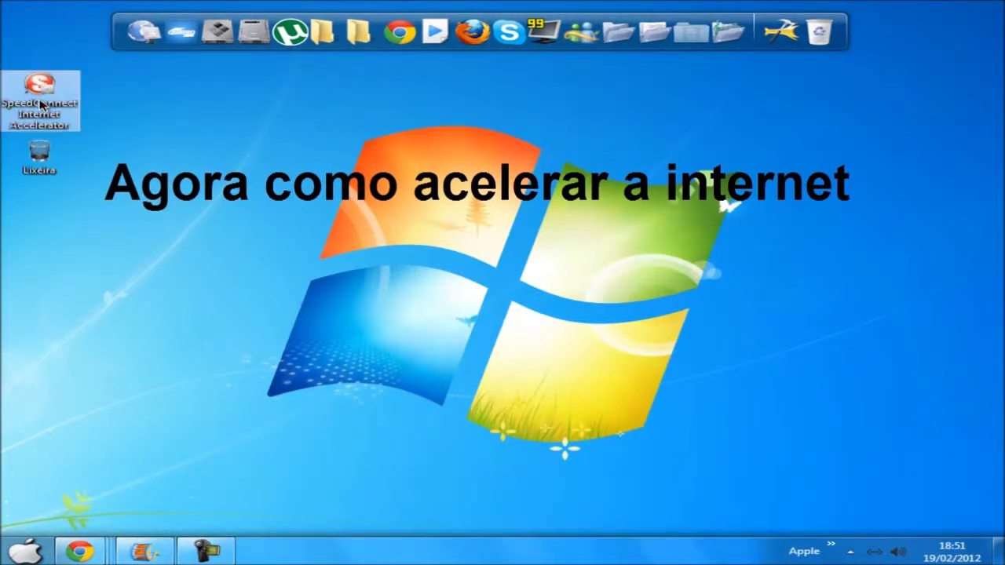
pyautogui.doubleClick(40, 102)
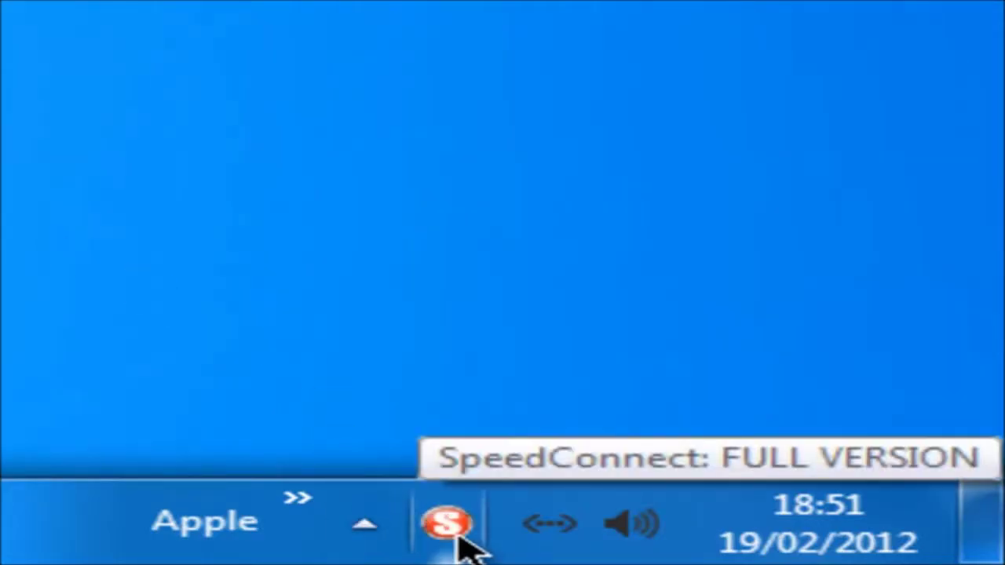
pyautogui.rightClick(447, 524)
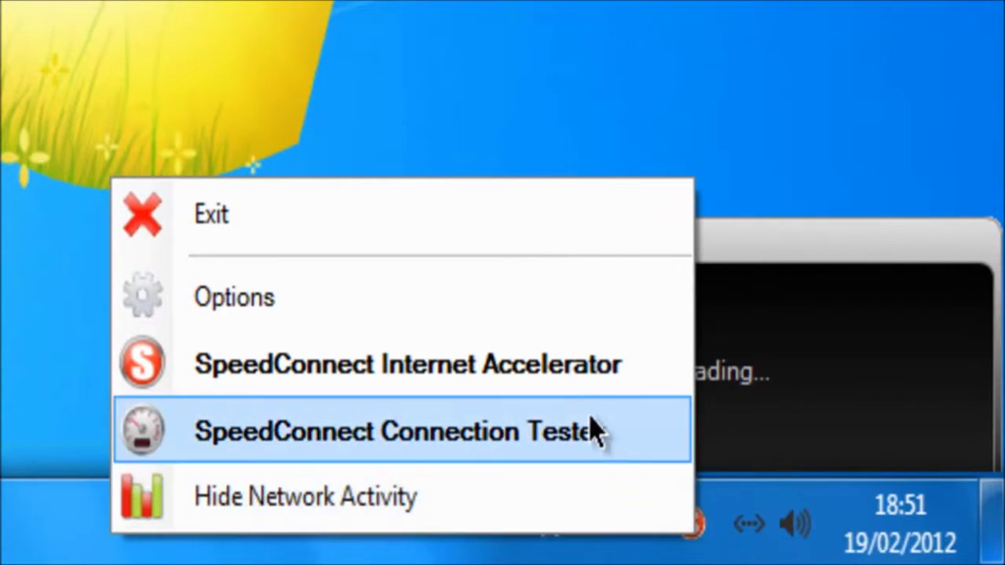
pyautogui.click(577, 393)
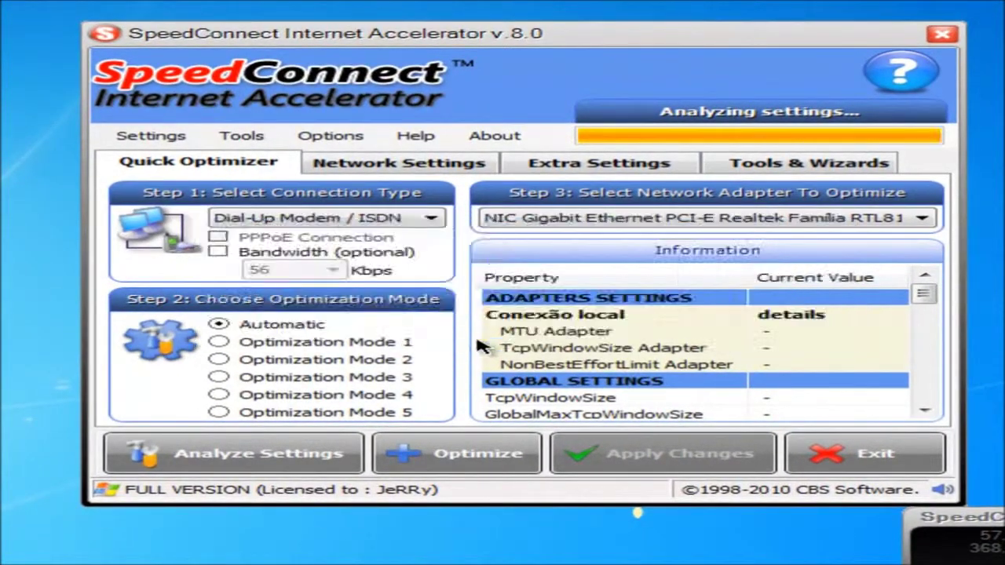
pyautogui.click(504, 343)
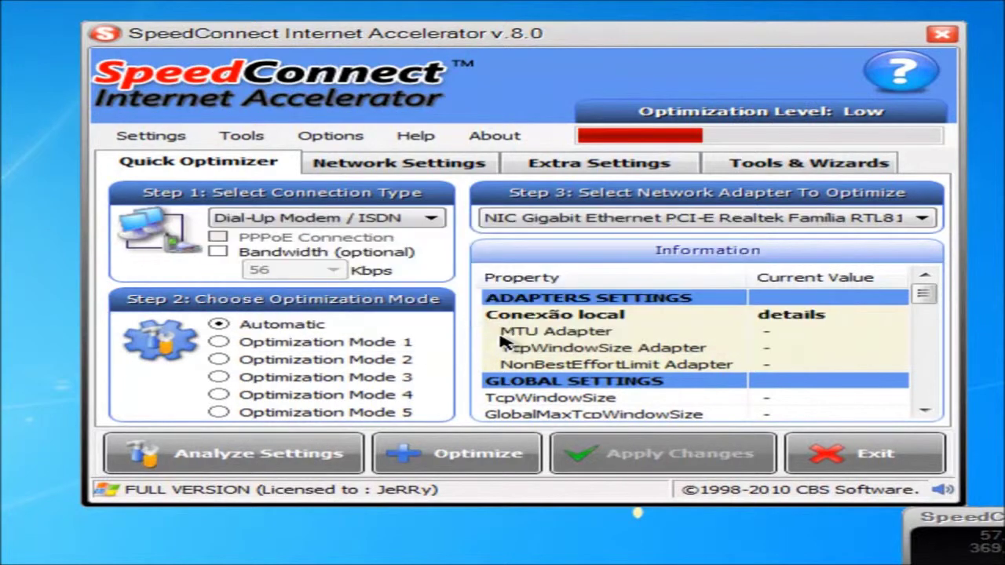
# Step: Optimize the network settings in Automatic mode for the Dial-Up Modem / ISDN connection and apply the changes, closing the report and restart notice
pyautogui.click(431, 167)
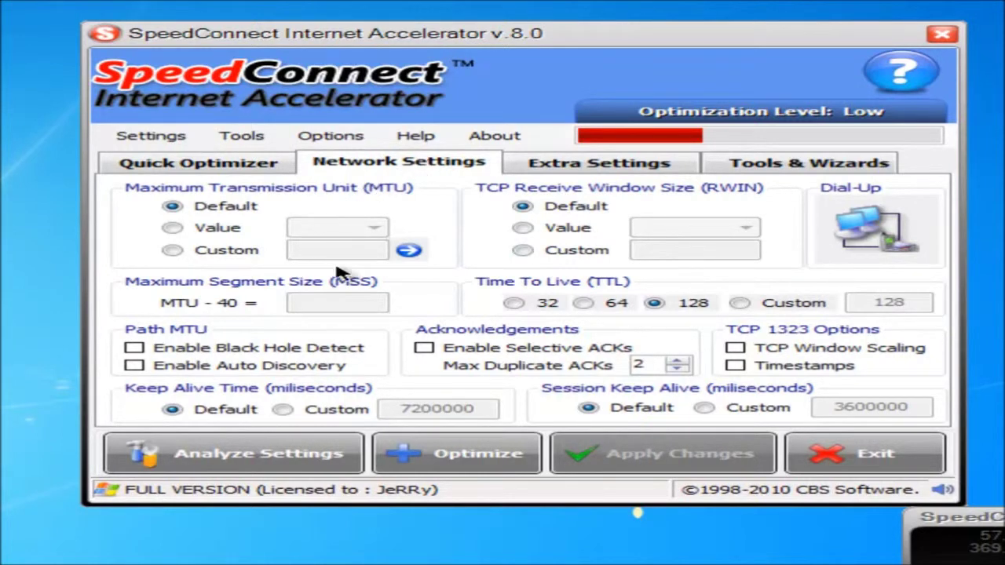
pyautogui.click(463, 462)
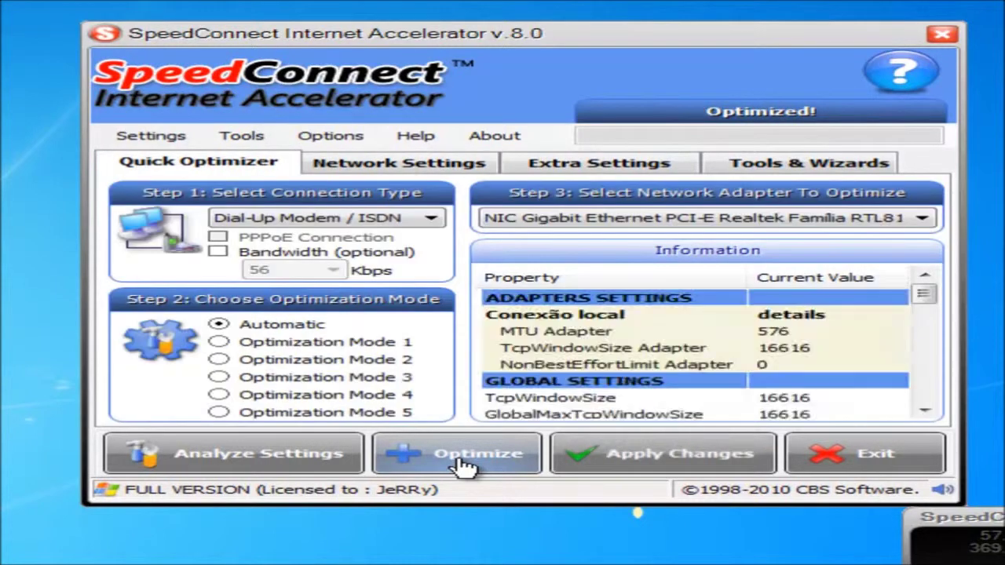
pyautogui.click(675, 454)
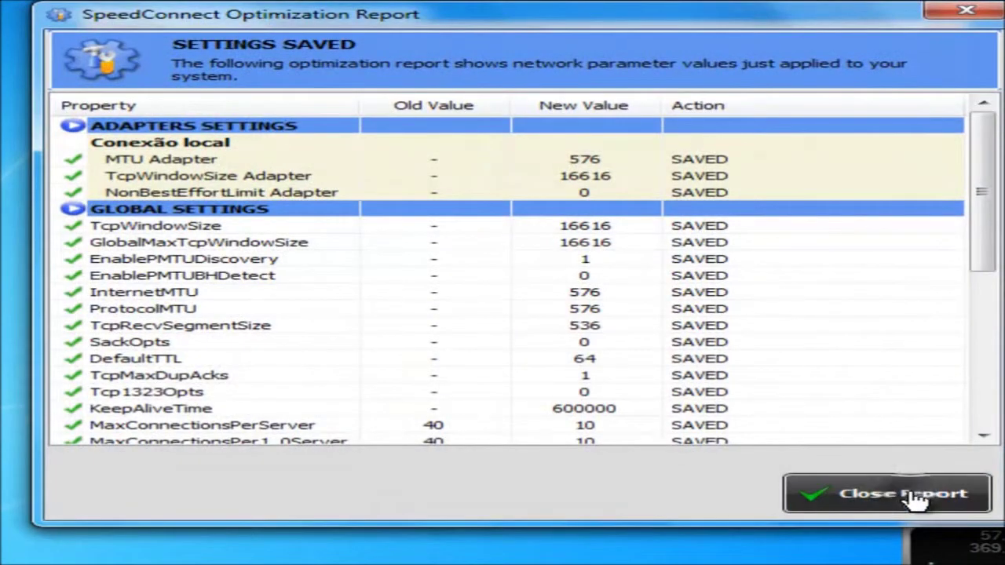
pyautogui.click(915, 498)
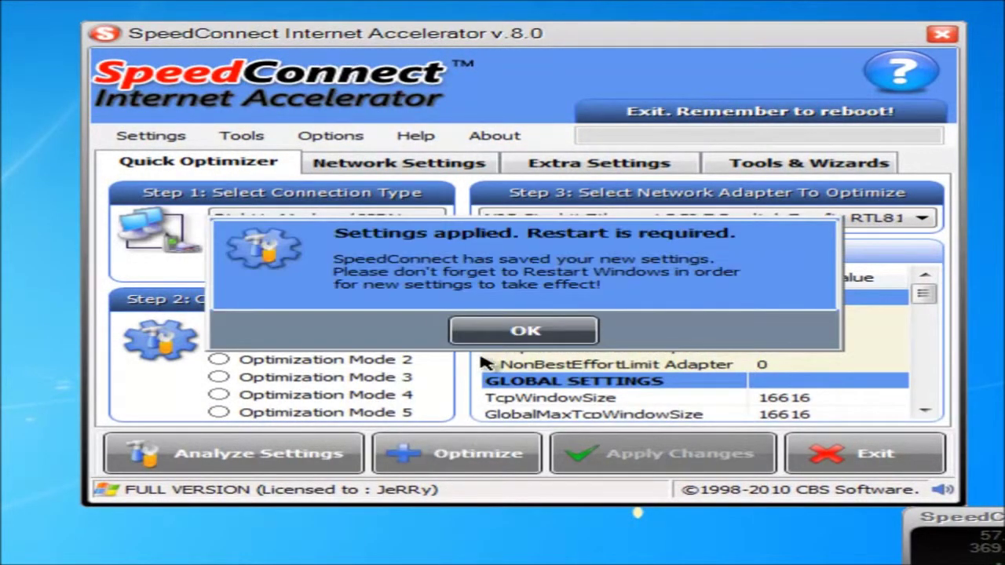
pyautogui.click(491, 342)
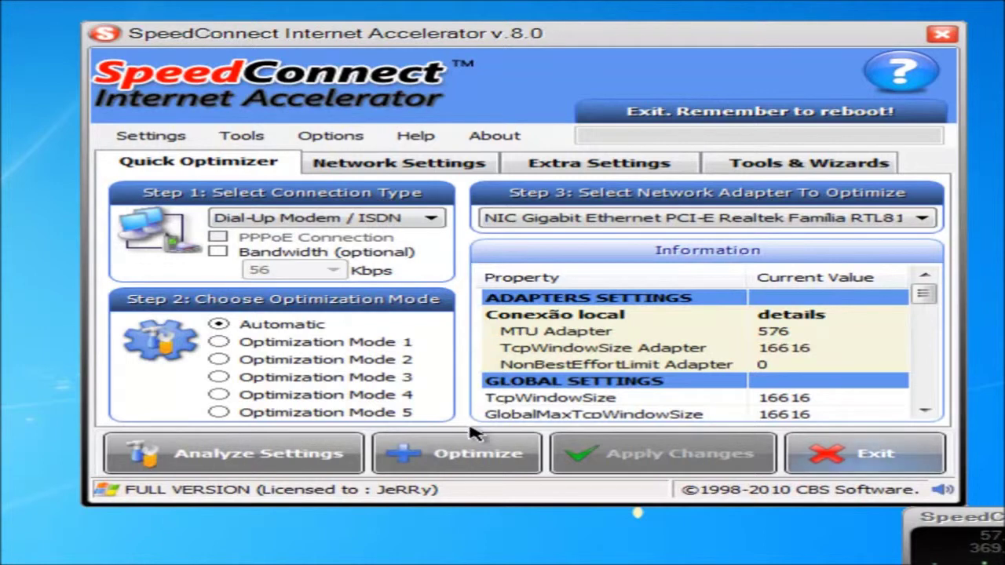
# Step: Analyze and re-optimize the current network settings with the same Automatic mode, and exit the accelerator
pyautogui.click(275, 453)
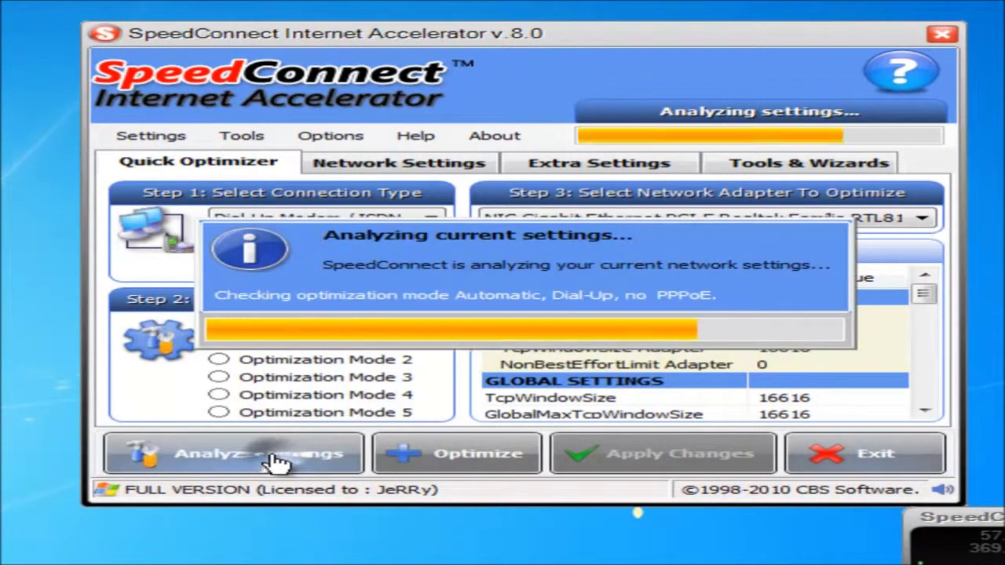
pyautogui.click(477, 331)
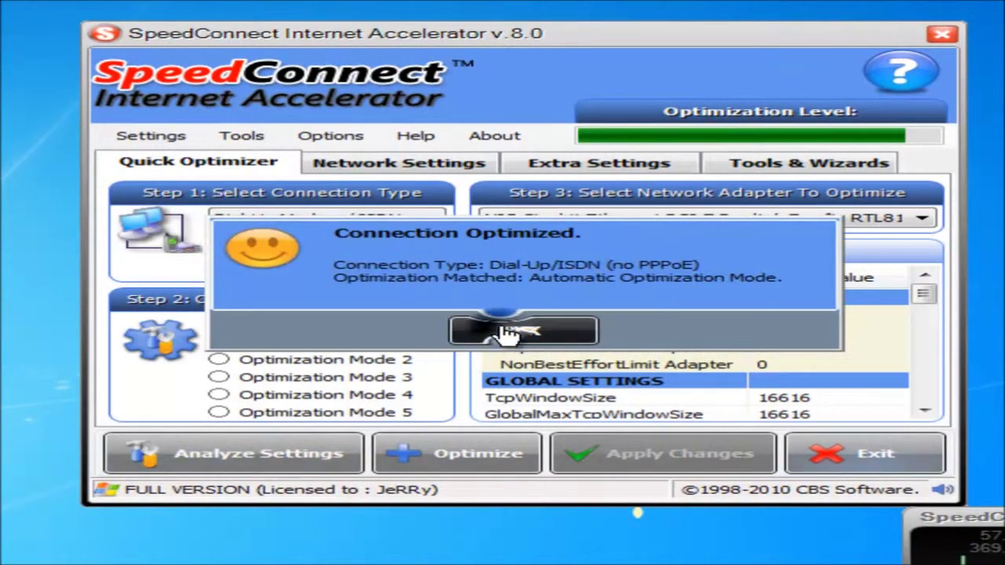
pyautogui.click(450, 457)
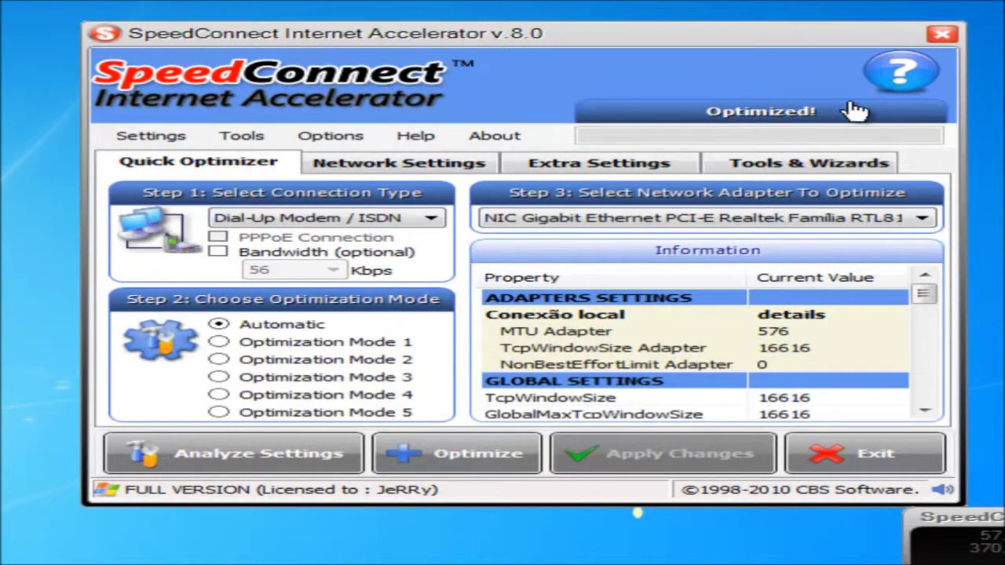
pyautogui.click(868, 470)
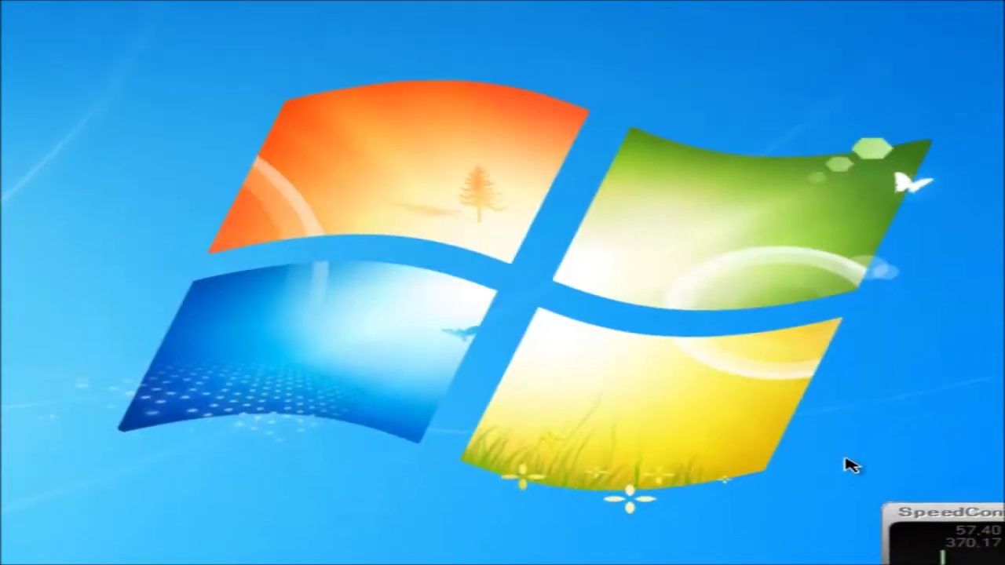